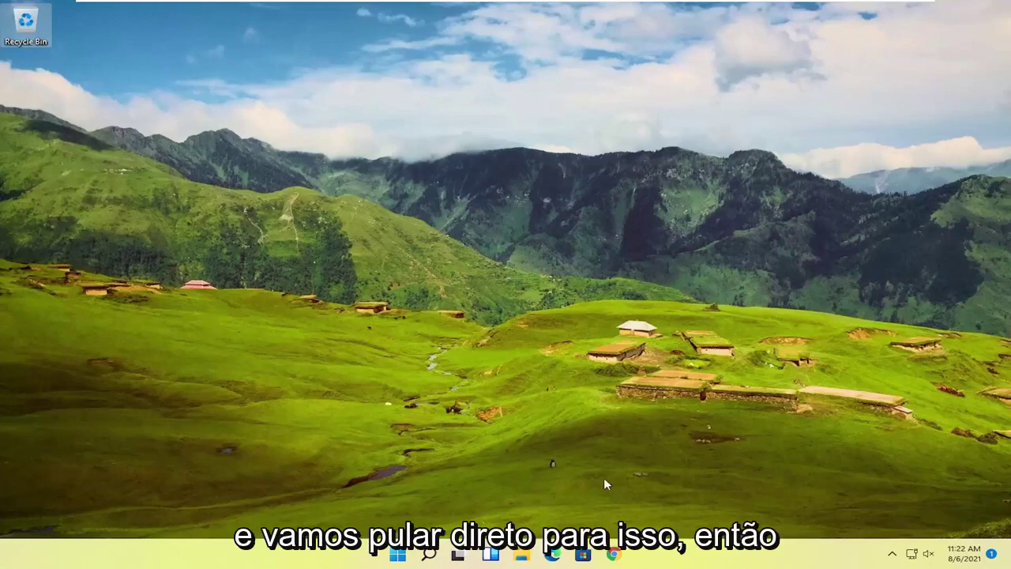
Go to Local Disk (C:) › Users › the user's profile folder and right-click the Contacts folder.
{"action": "left_click", "coordinate": [522, 555]}
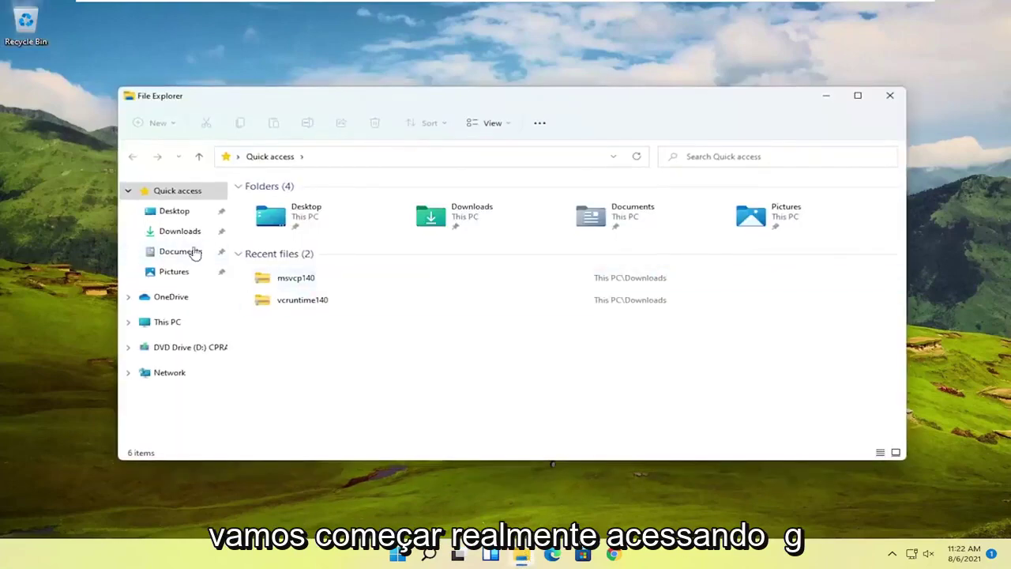
{"action": "left_click", "coordinate": [176, 322]}
{"action": "double_click", "coordinate": [300, 300]}
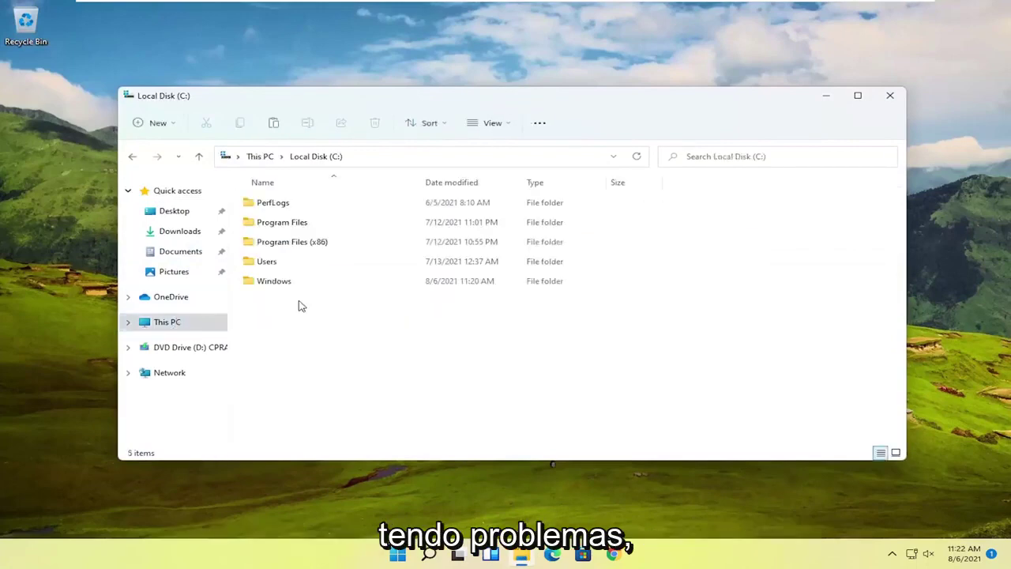
{"action": "double_click", "coordinate": [269, 262]}
{"action": "double_click", "coordinate": [274, 205]}
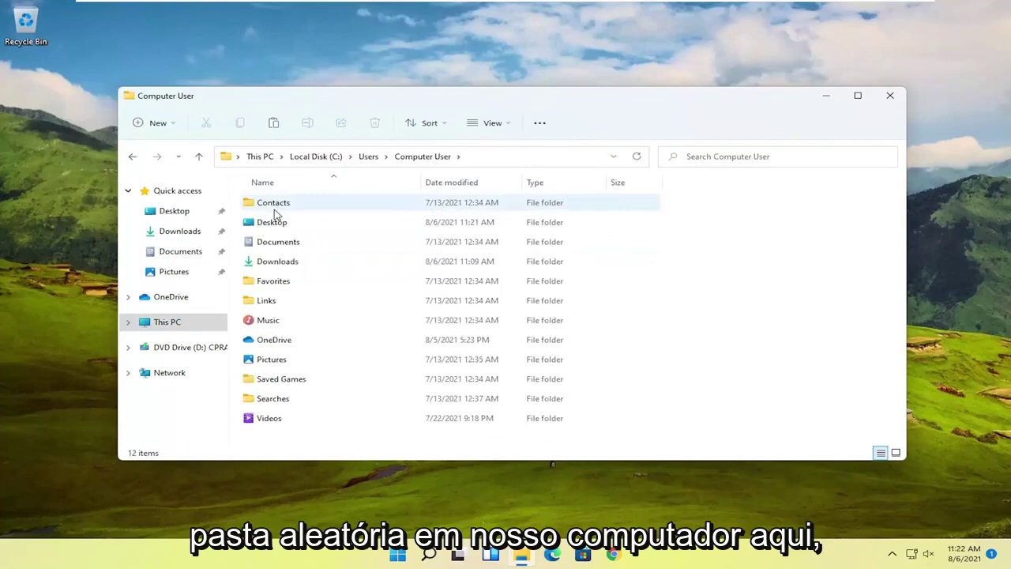
{"action": "left_click", "coordinate": [278, 227]}
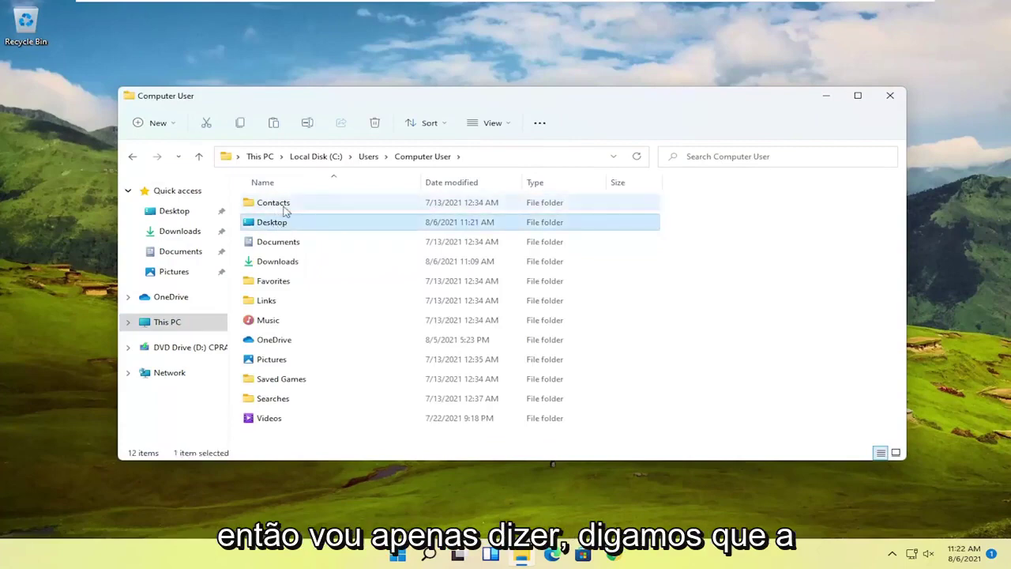
{"action": "left_click", "coordinate": [276, 208]}
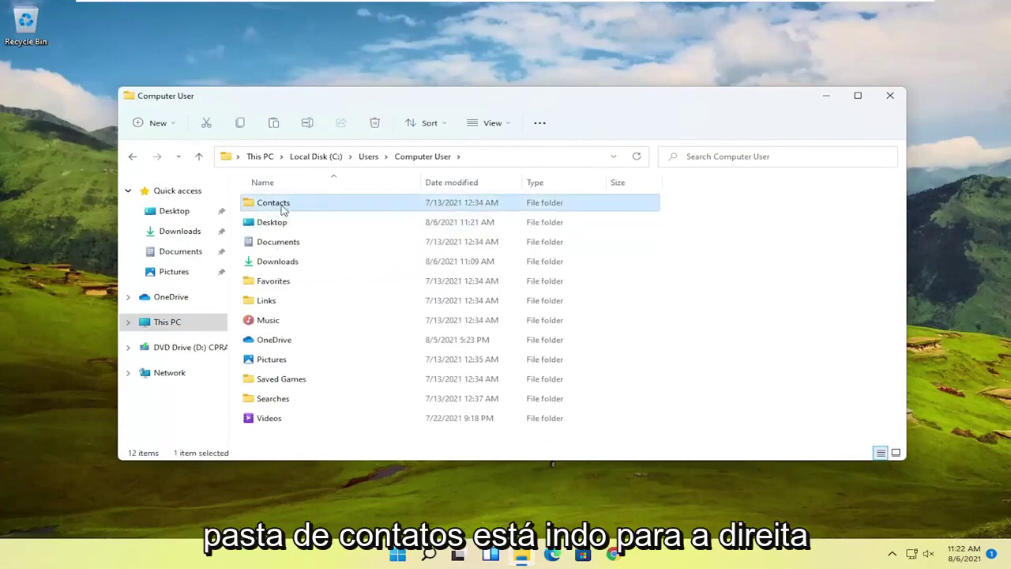
{"action": "right_click", "coordinate": [282, 209]}
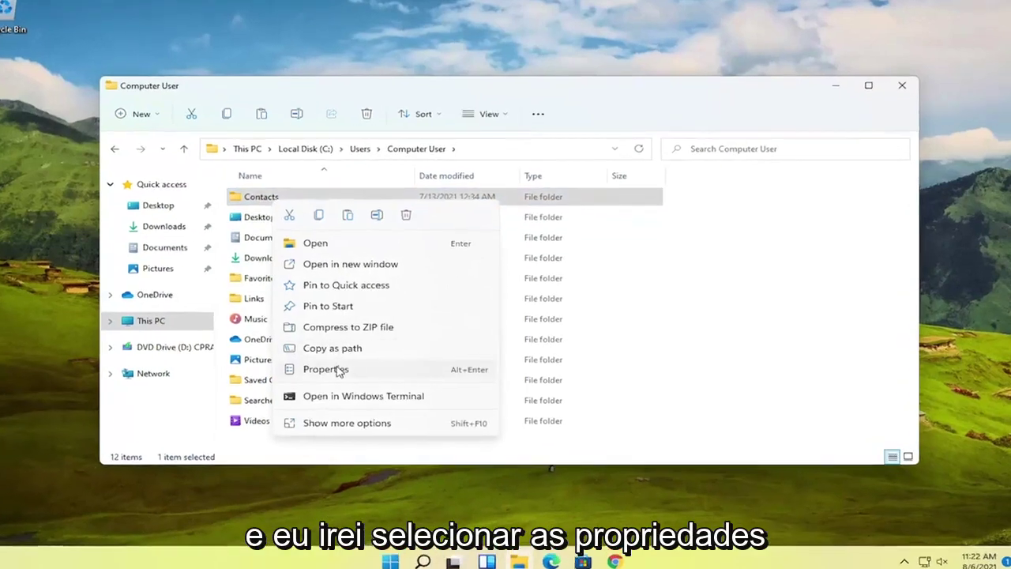
Open Contacts Properties, edit its Security permissions, and start adding a new user or group.
{"action": "left_click", "coordinate": [338, 371]}
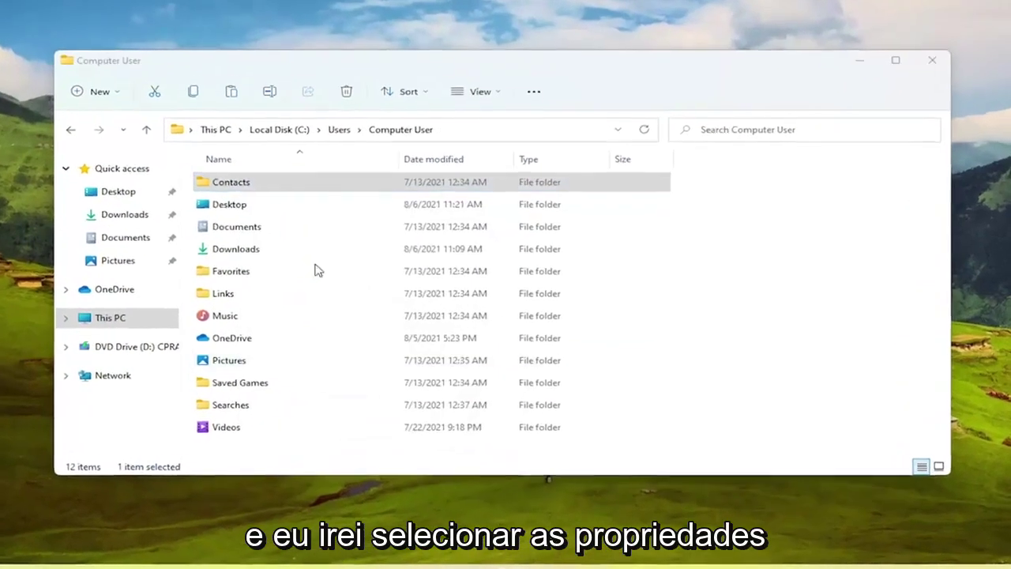
{"action": "left_click_drag", "start_coordinate": [345, 188], "coordinate": [359, 81]}
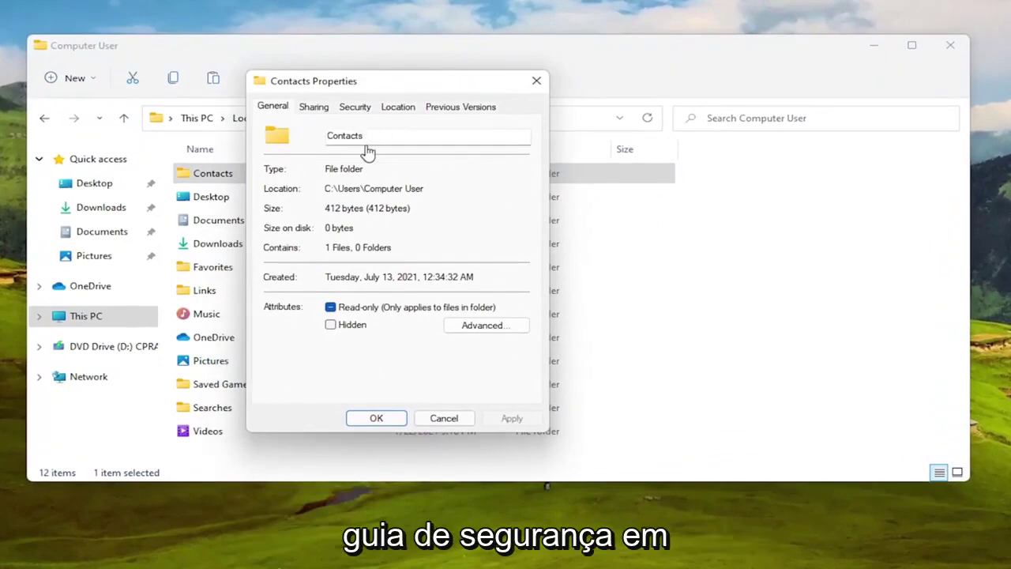
{"action": "left_click", "coordinate": [354, 107]}
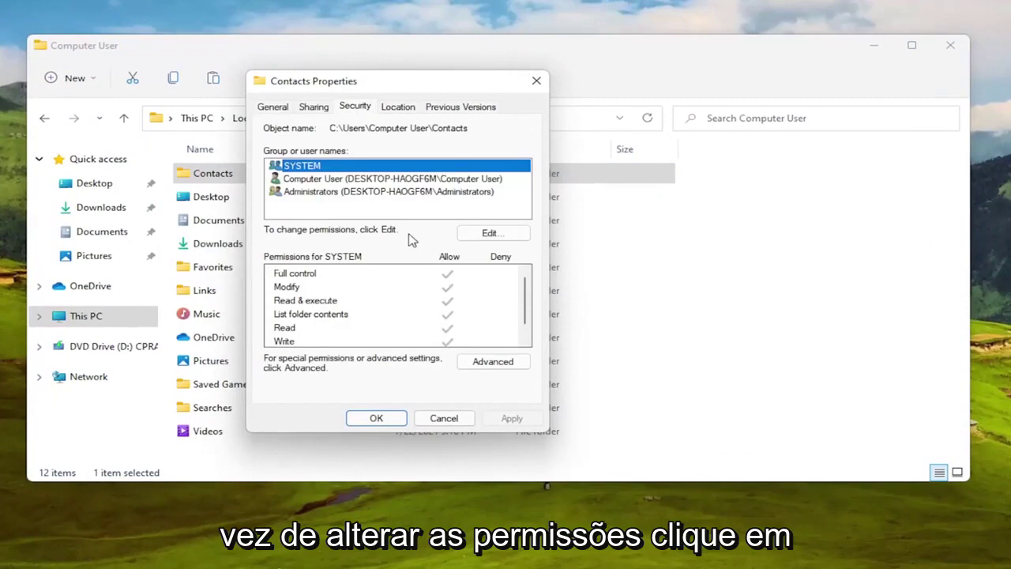
{"action": "left_click", "coordinate": [489, 233]}
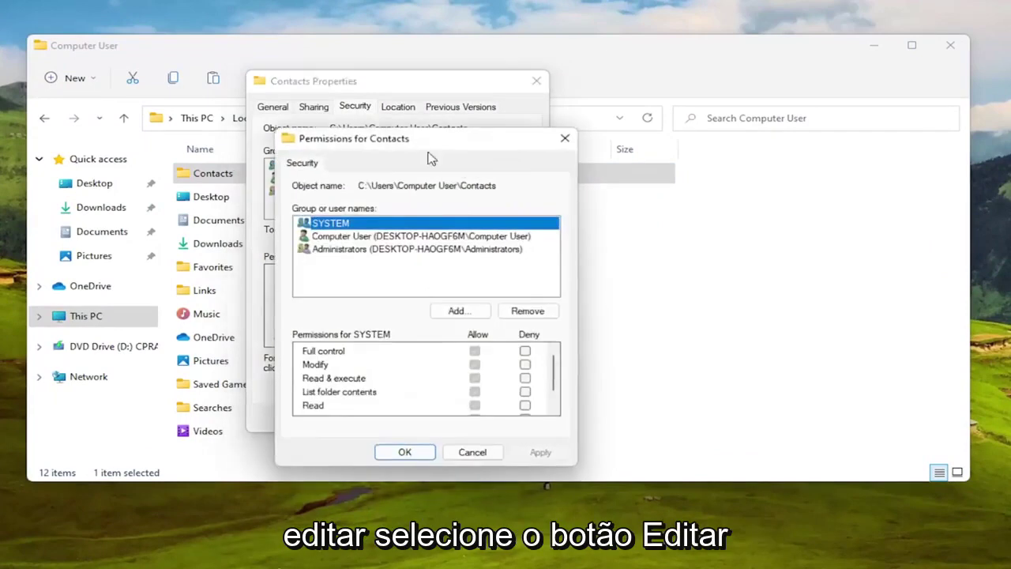
{"action": "left_click_drag", "start_coordinate": [426, 150], "coordinate": [405, 82]}
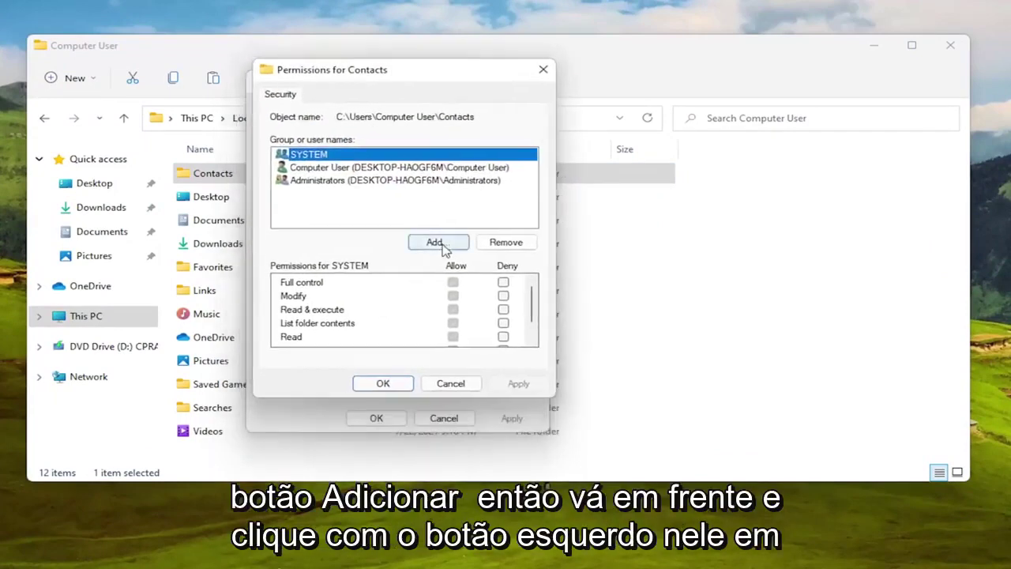
{"action": "left_click", "coordinate": [439, 243]}
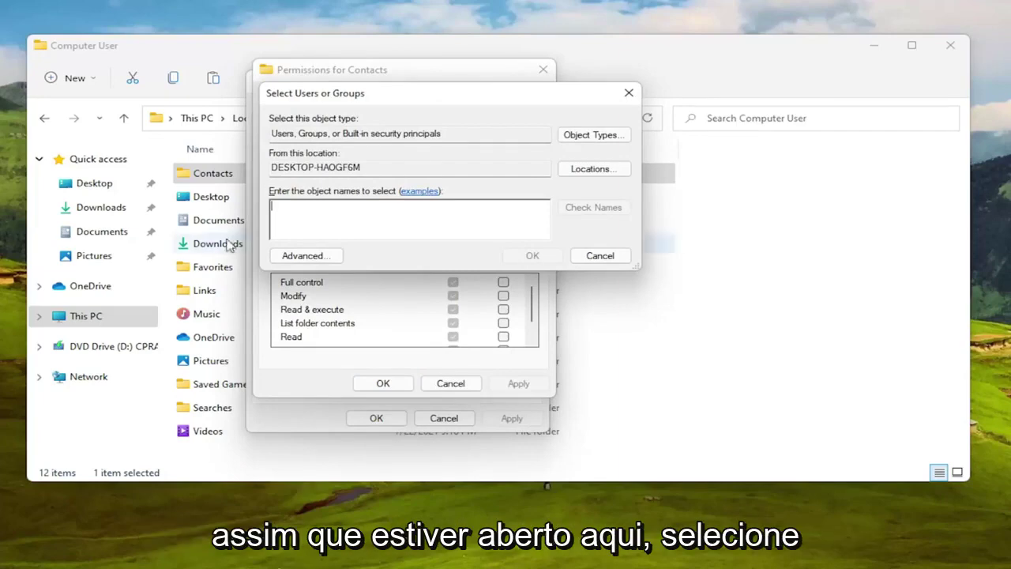
List all users and groups with Find Now and pick the current user account as the name.
{"action": "left_click", "coordinate": [300, 257]}
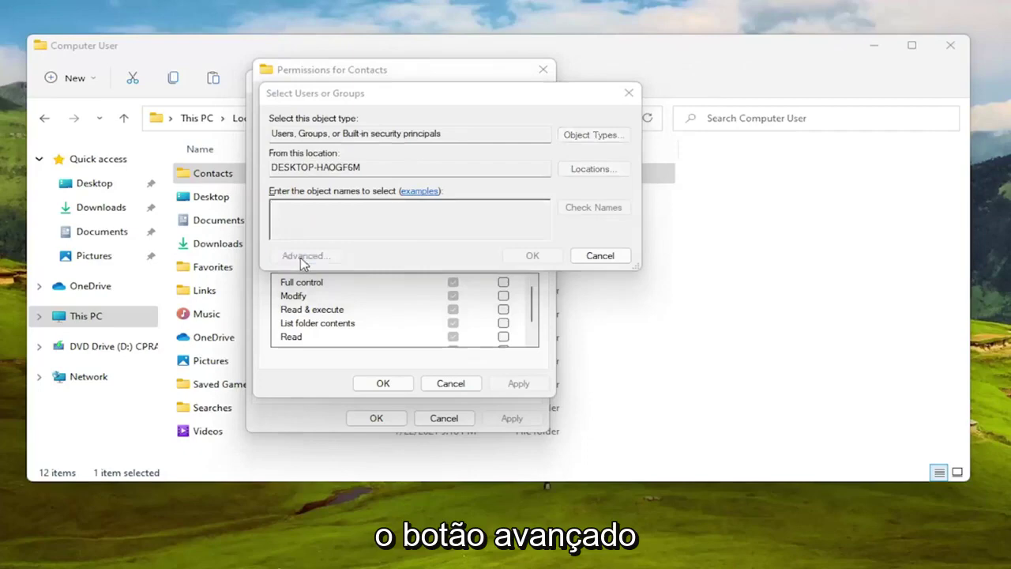
{"action": "left_click_drag", "start_coordinate": [347, 106], "coordinate": [331, 45]}
{"action": "left_click", "coordinate": [629, 186]}
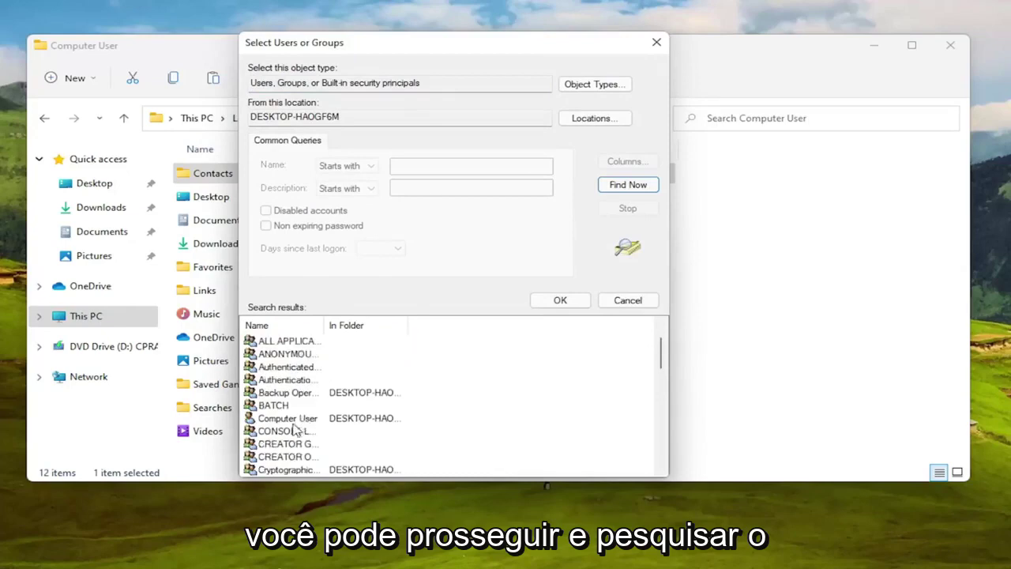
{"action": "left_click", "coordinate": [292, 419]}
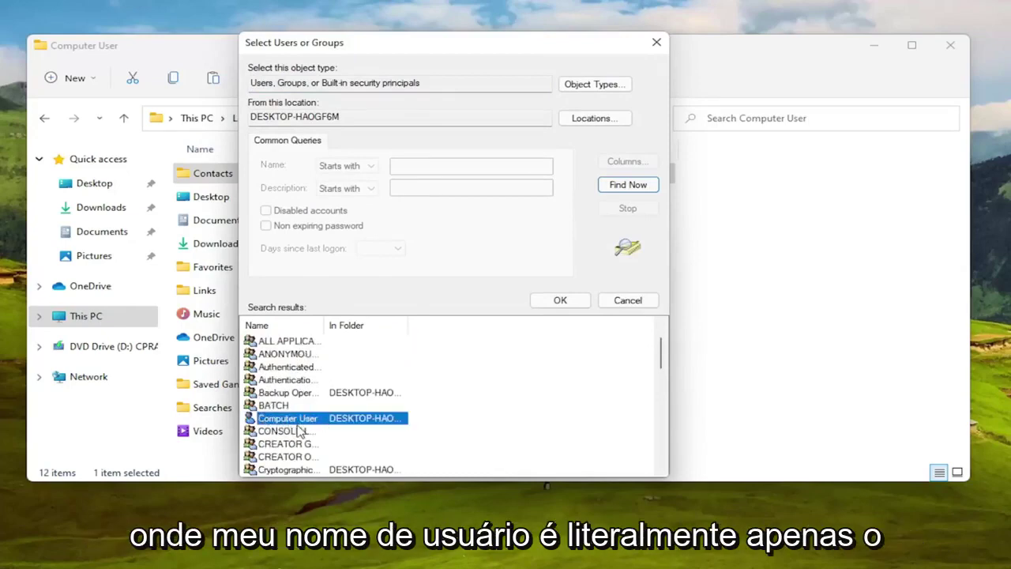
{"action": "double_click", "coordinate": [298, 420]}
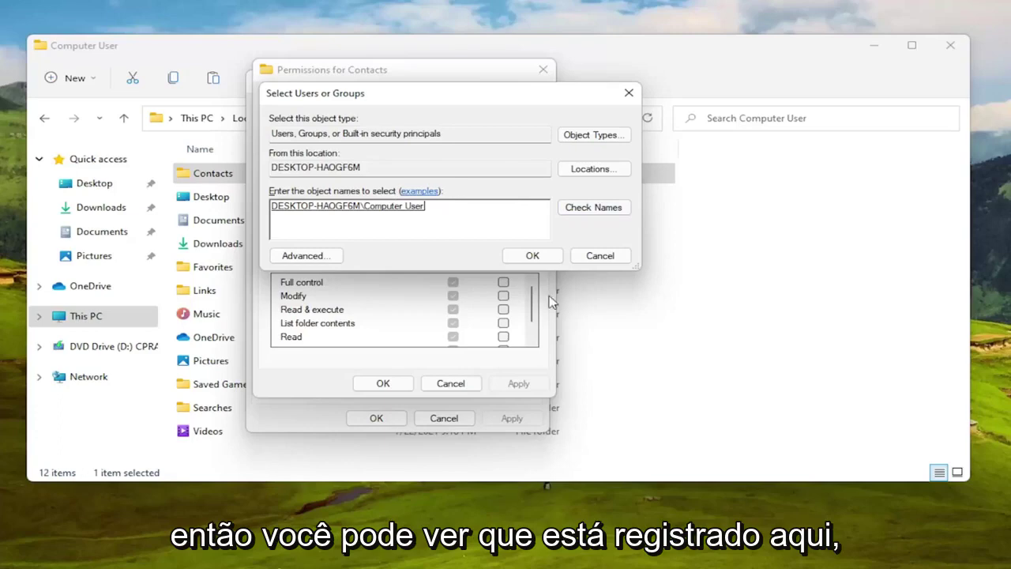
Add the current user account to the Contacts permissions and review its permission entries.
{"action": "left_click", "coordinate": [528, 257]}
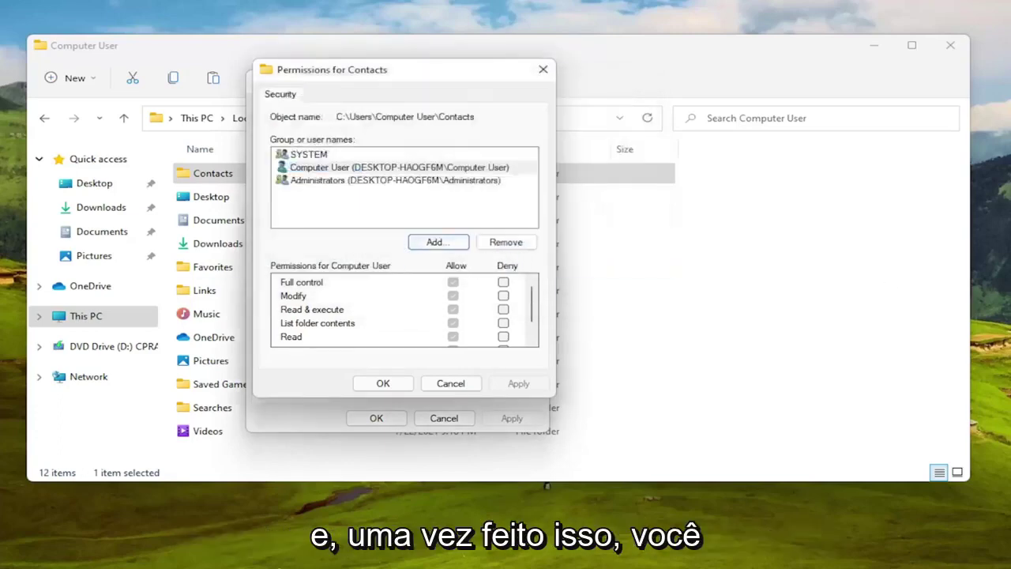
{"action": "left_click", "coordinate": [369, 172]}
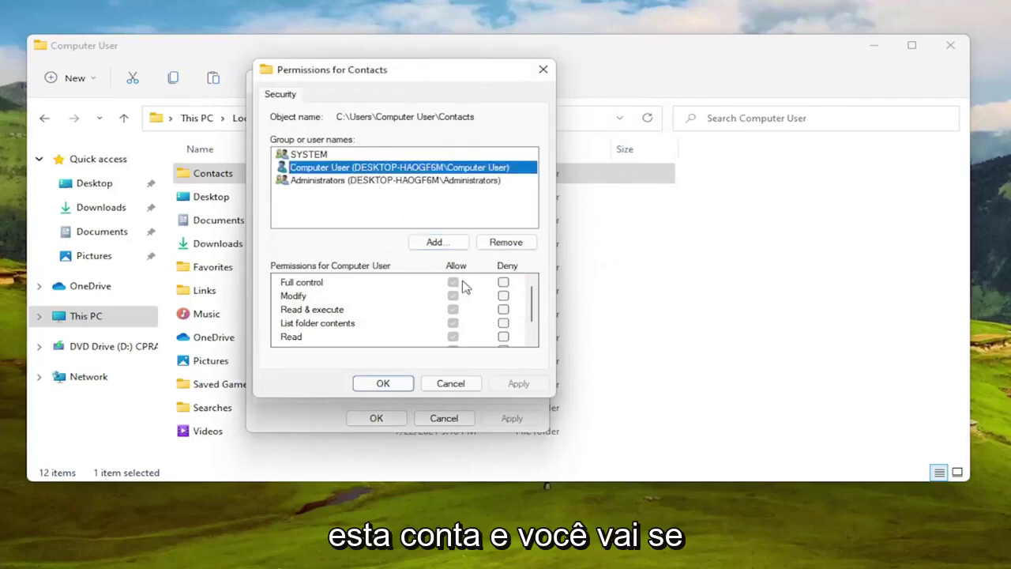
{"action": "scroll", "coordinate": [466, 317], "scroll_direction": "down", "scroll_amount": 1}
{"action": "scroll", "coordinate": [452, 333], "scroll_direction": "up", "scroll_amount": 1}
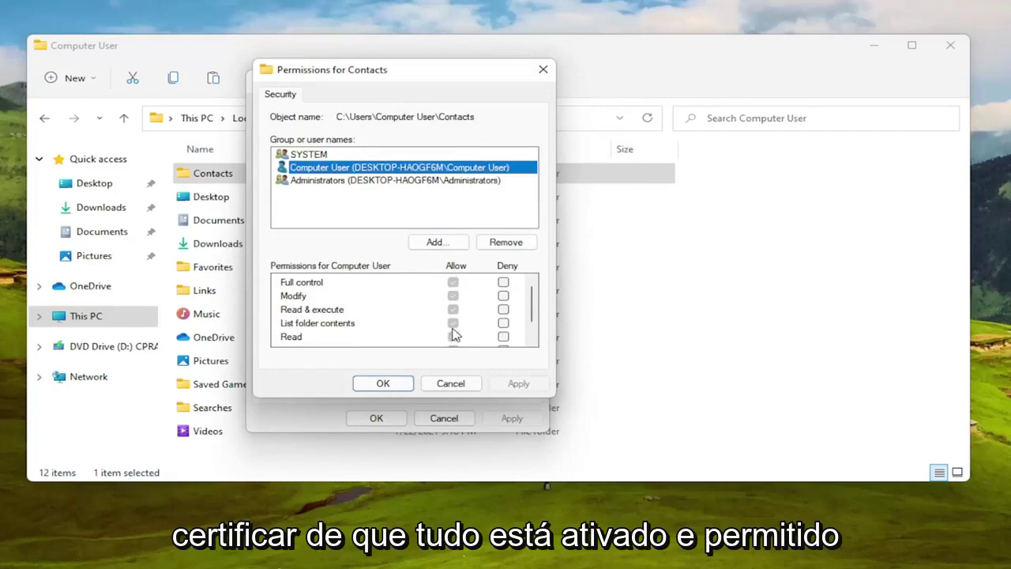
{"action": "left_click", "coordinate": [455, 319]}
{"action": "scroll", "coordinate": [462, 318], "scroll_direction": "down", "scroll_amount": 1}
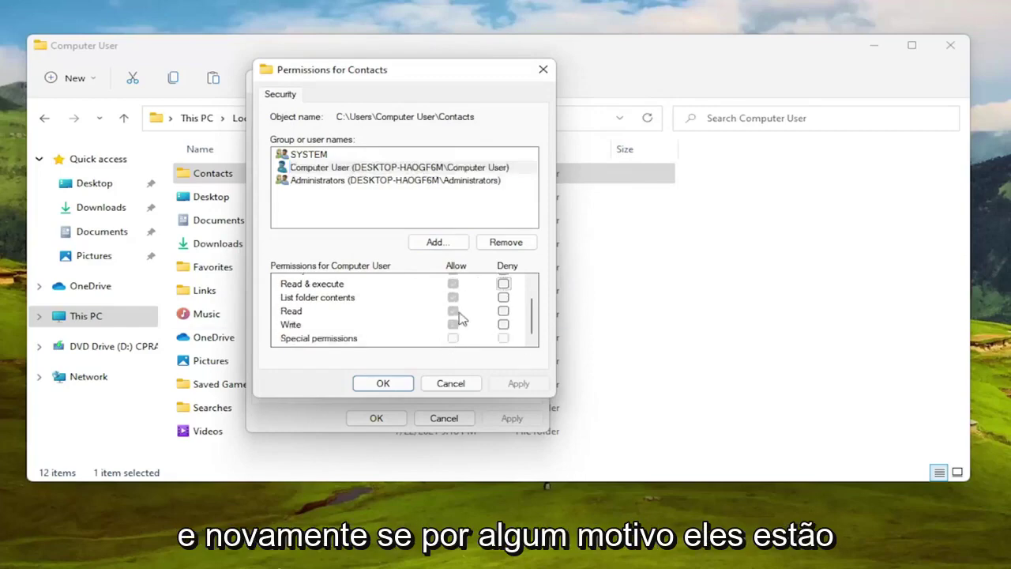
{"action": "scroll", "coordinate": [451, 317], "scroll_direction": "up", "scroll_amount": 1}
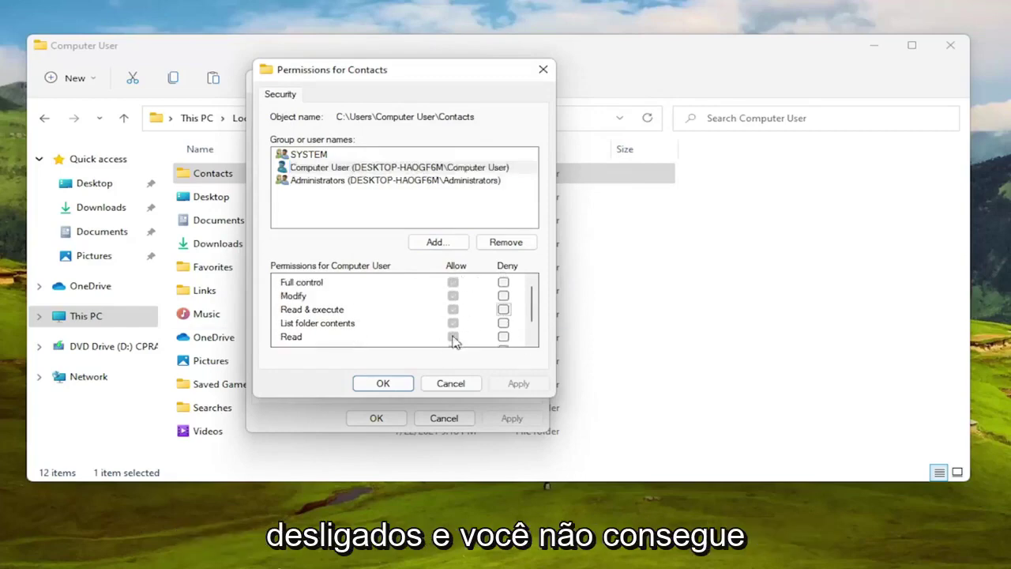
Add the 'everyone' group, allow it Full control, and apply the permissions.
{"action": "left_click", "coordinate": [435, 242]}
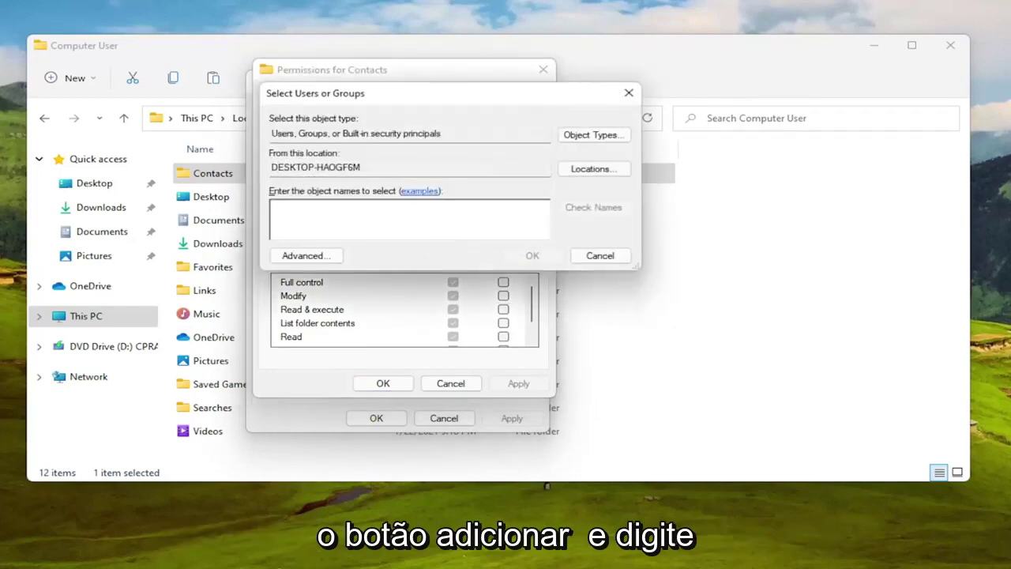
{"action": "type", "text": "everyone"}
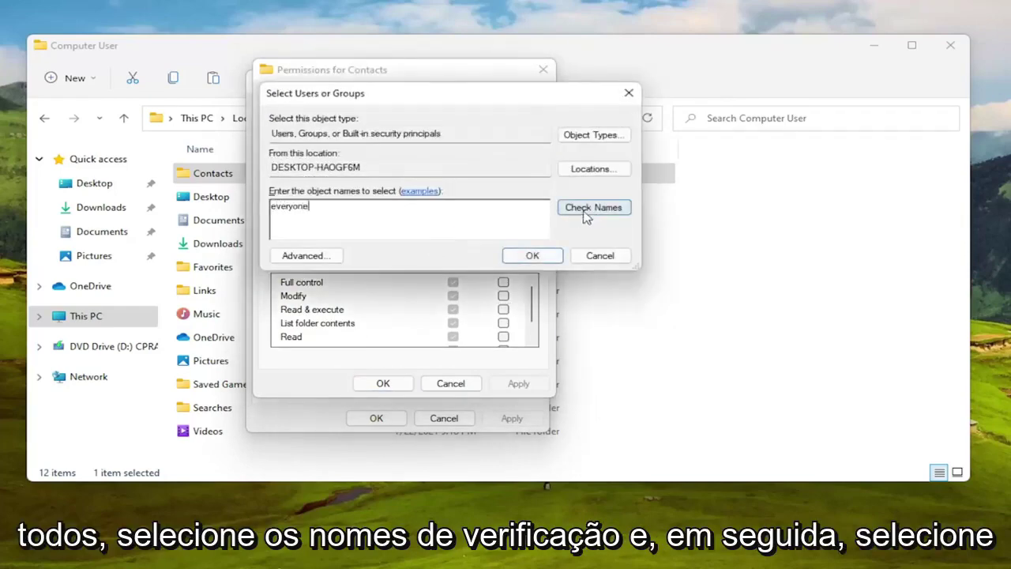
{"action": "left_click", "coordinate": [585, 212]}
{"action": "left_click", "coordinate": [532, 255]}
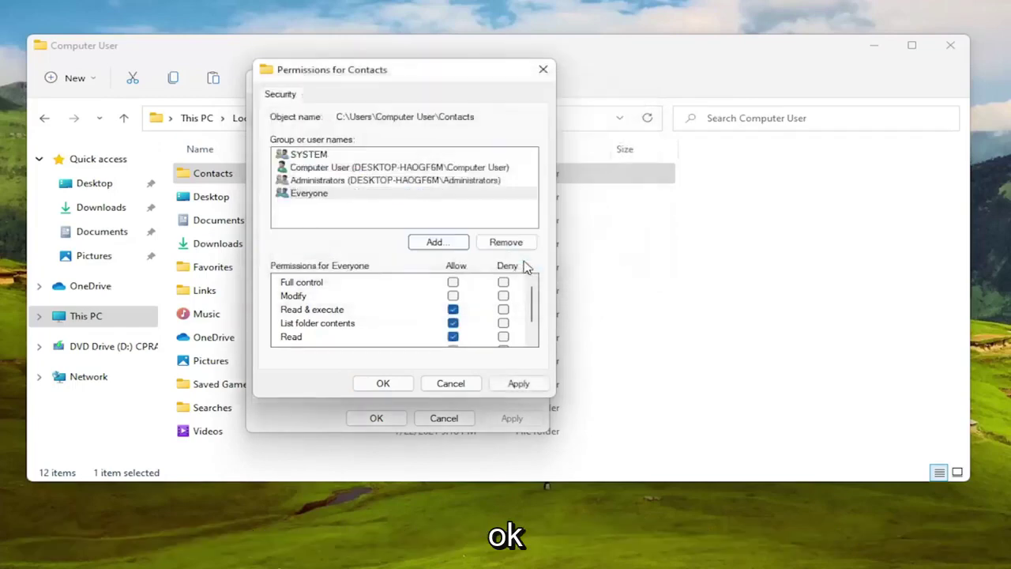
{"action": "left_click", "coordinate": [453, 283]}
{"action": "scroll", "coordinate": [460, 300], "scroll_direction": "down", "scroll_amount": 2}
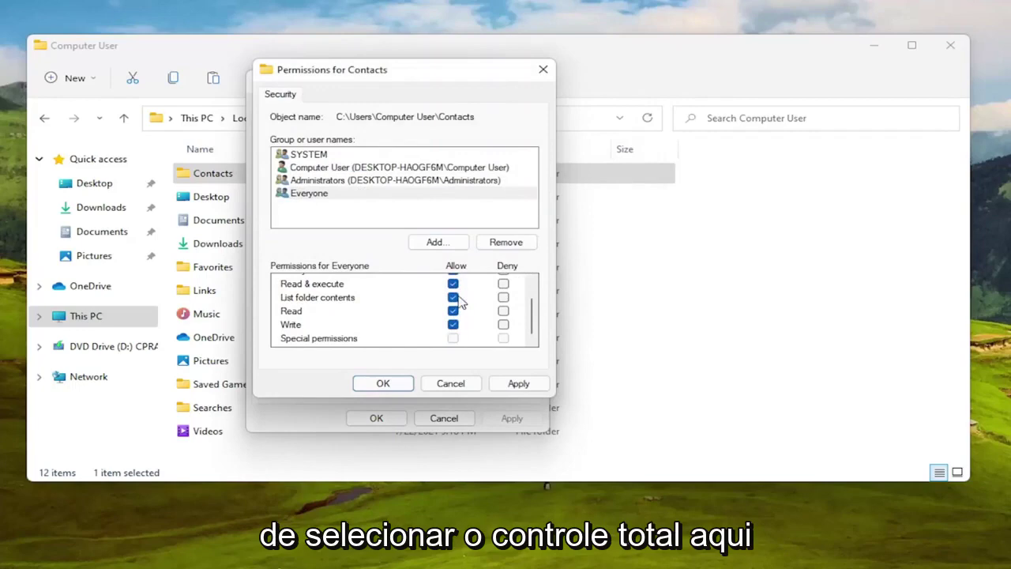
{"action": "left_click", "coordinate": [505, 383]}
{"action": "left_click", "coordinate": [386, 383]}
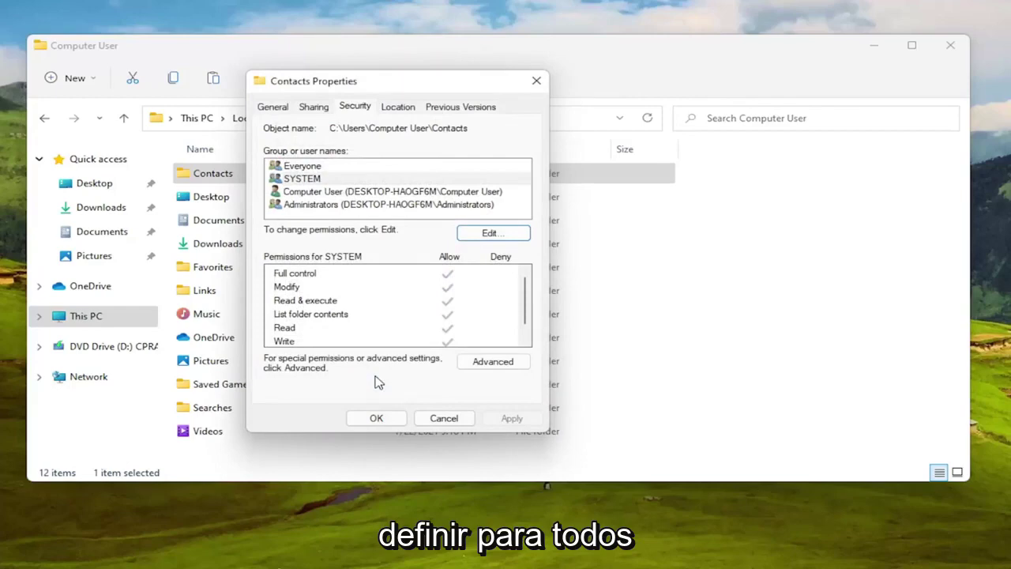
Verify Everyone's permissions on Contacts, then close the properties window and File Explorer.
{"action": "left_click", "coordinate": [294, 168]}
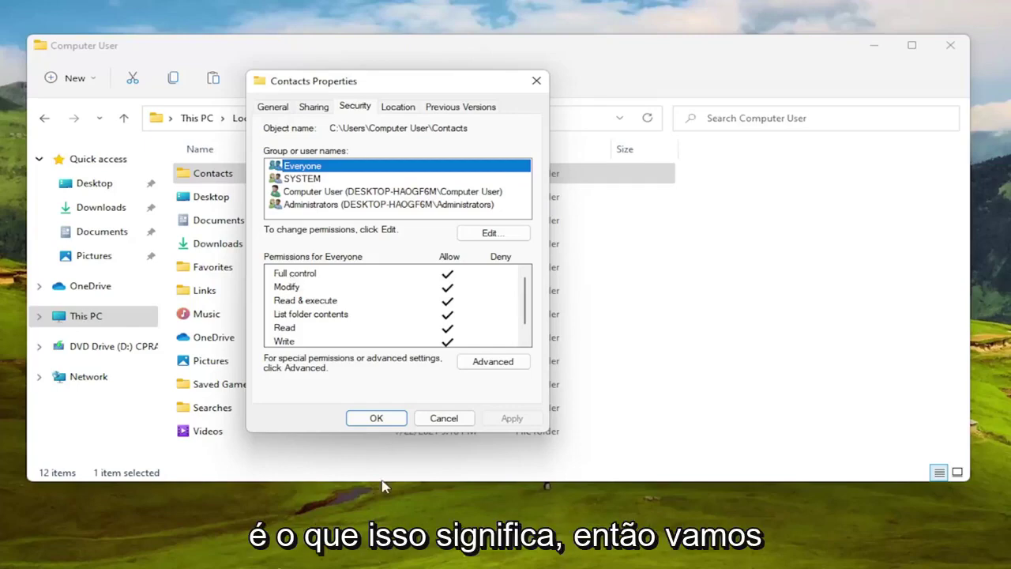
{"action": "left_click", "coordinate": [369, 419]}
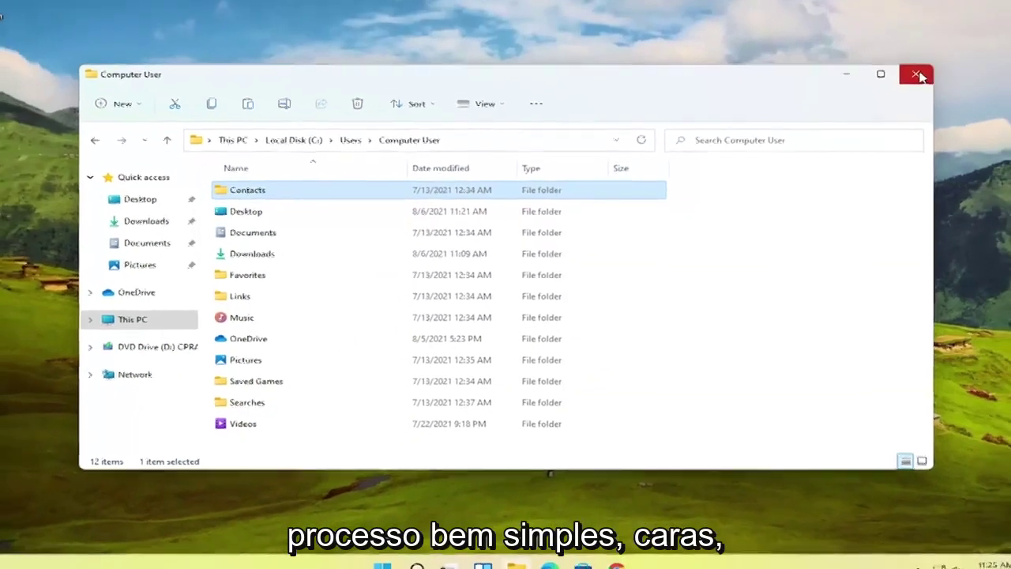
{"action": "left_click", "coordinate": [916, 75]}
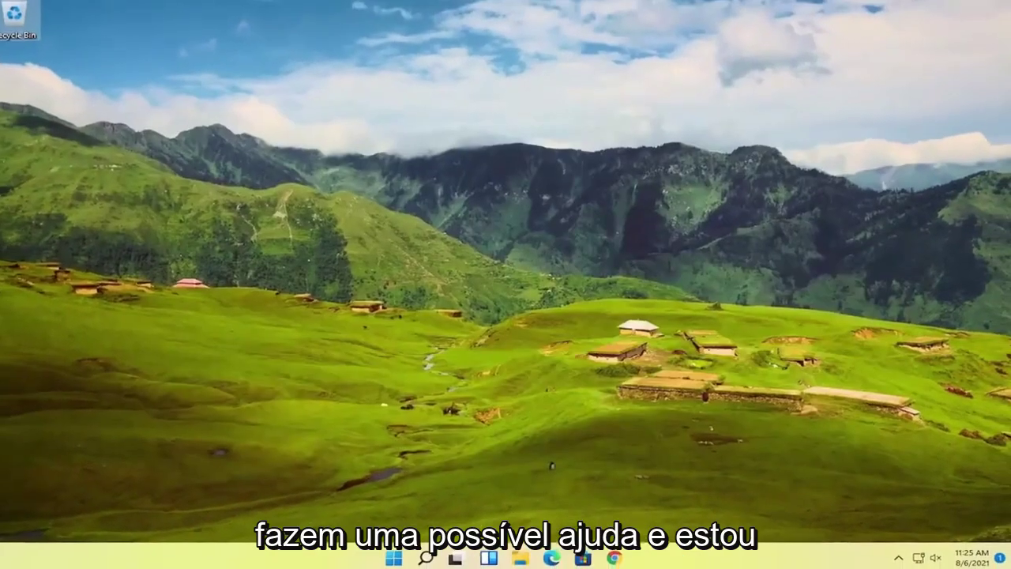